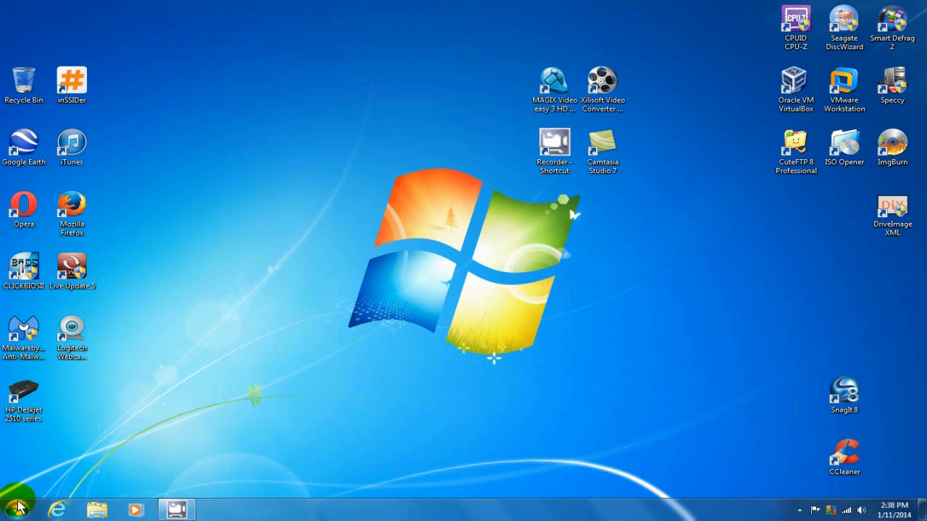
From Start > Computer, bring up the properties of Local Disk (C:) and move the dialog aside.
{"action": "left_click", "coordinate": [19, 506]}
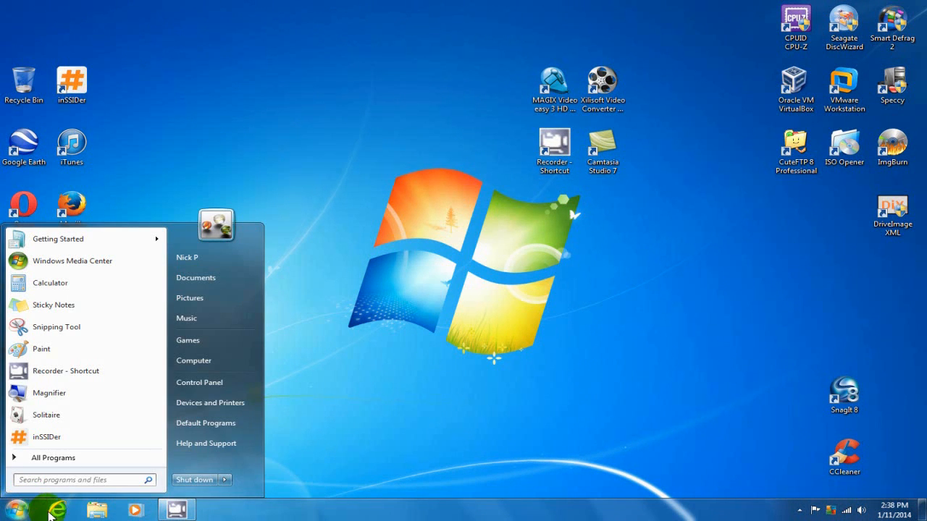
{"action": "left_click", "coordinate": [194, 362]}
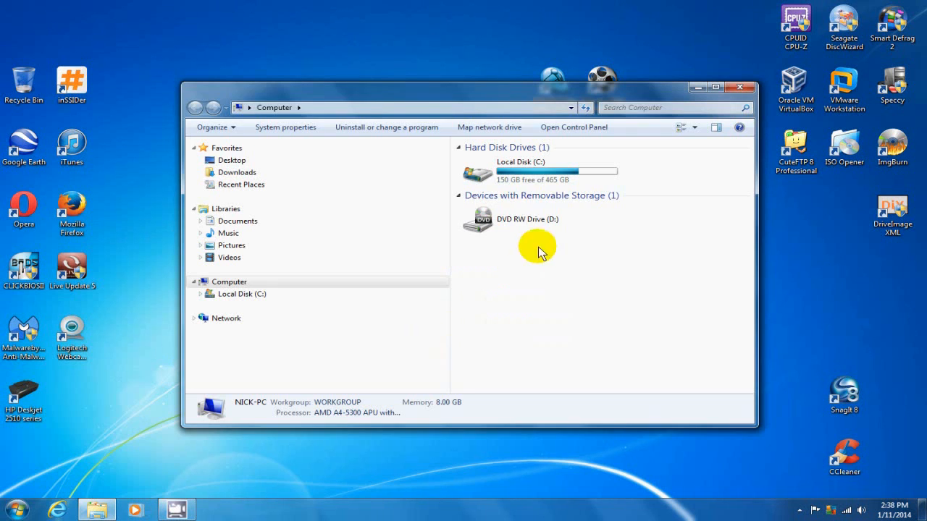
{"action": "right_click", "coordinate": [520, 168]}
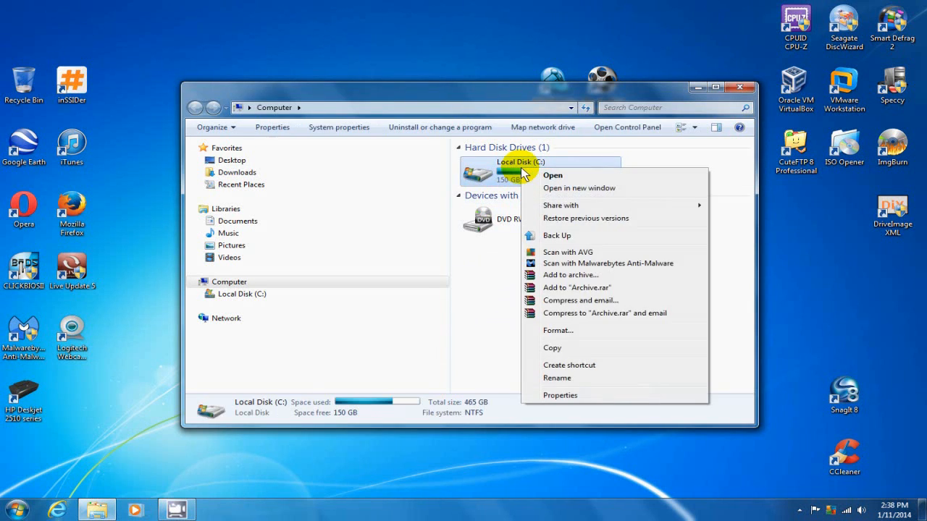
{"action": "left_click", "coordinate": [583, 397]}
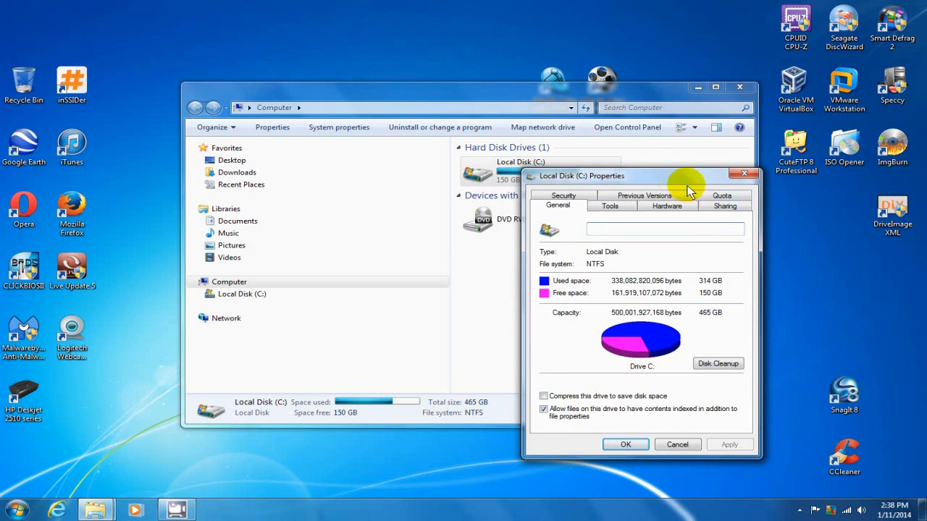
{"action": "left_click_drag", "start_coordinate": [665, 185], "coordinate": [506, 149]}
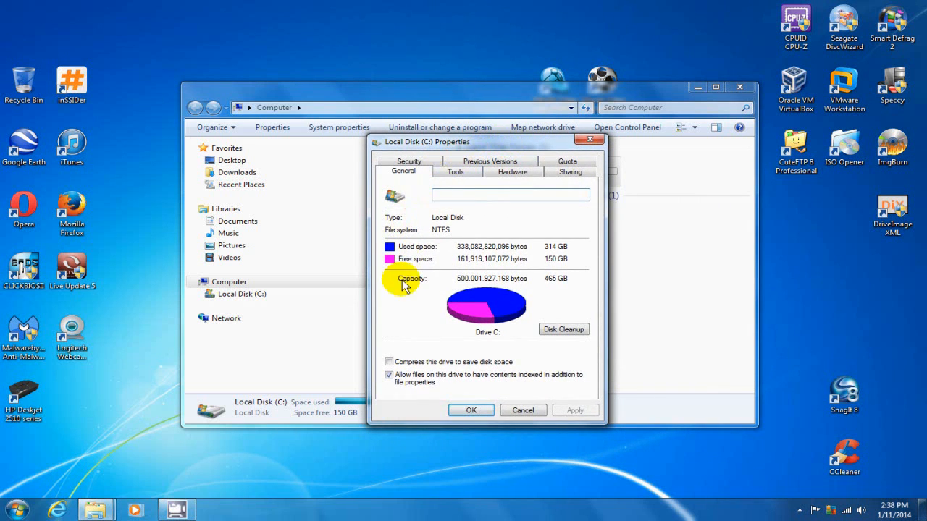
Run Disk Cleanup on C:, leave Temporary files unticked, and permanently delete the selected files.
{"action": "left_click", "coordinate": [555, 332]}
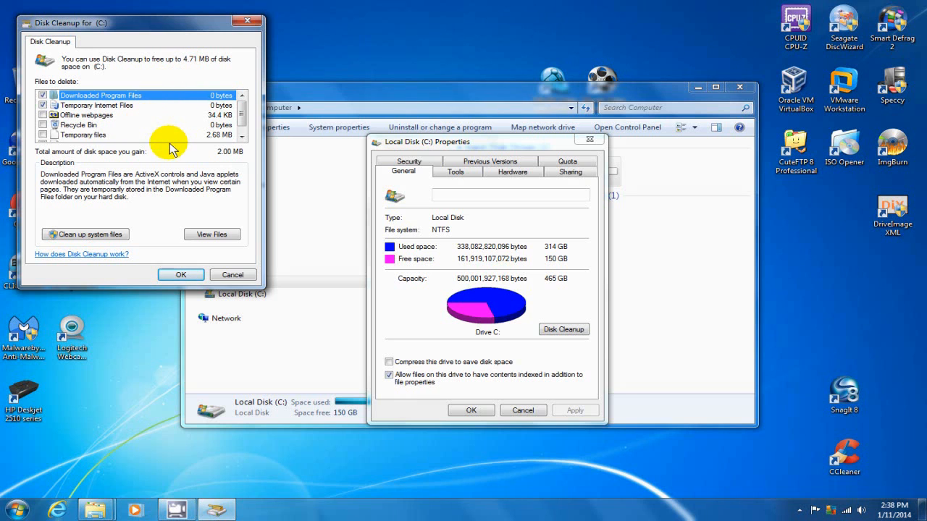
{"action": "mouse_move", "coordinate": [244, 105]}
{"action": "left_mouse_down"}
{"action": "mouse_move", "coordinate": [250, 129]}
{"action": "mouse_move", "coordinate": [243, 122]}
{"action": "left_mouse_up"}
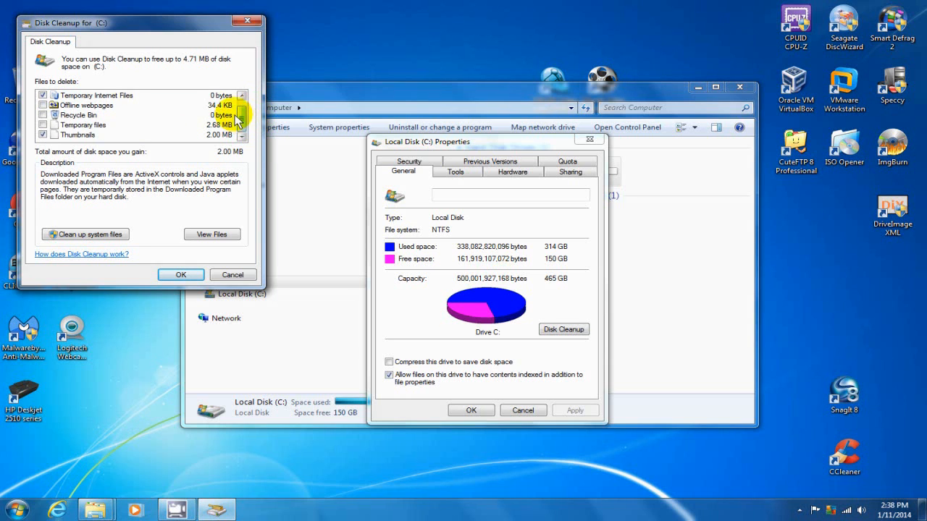
{"action": "left_click", "coordinate": [44, 126]}
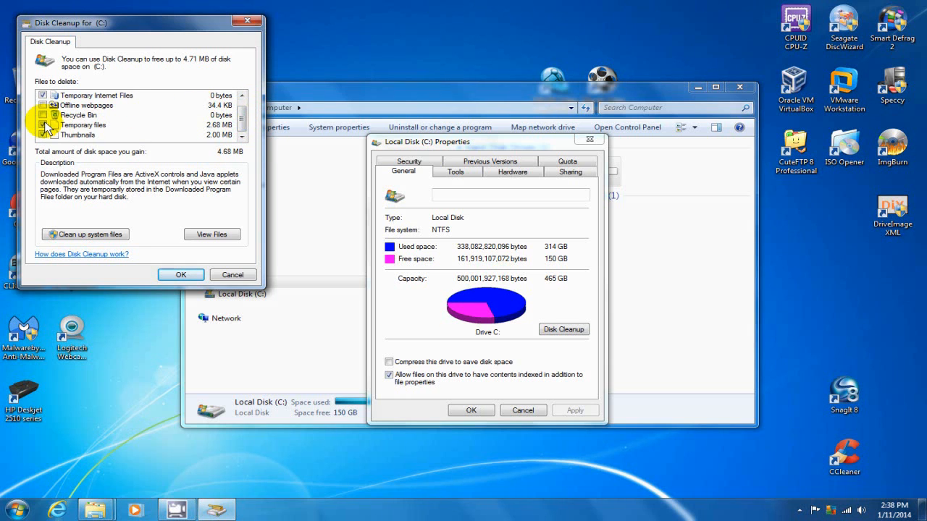
{"action": "left_click", "coordinate": [43, 125]}
{"action": "left_click_drag", "start_coordinate": [241, 120], "coordinate": [244, 107]}
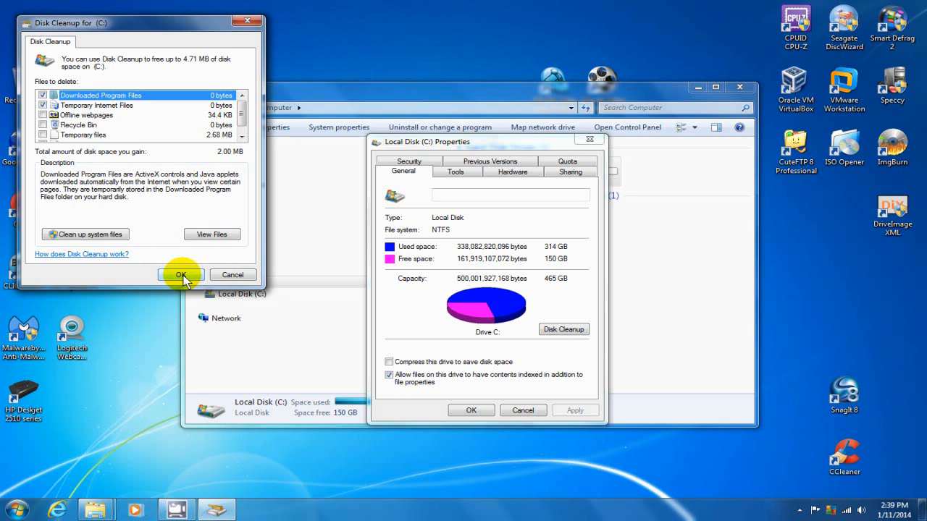
{"action": "left_click", "coordinate": [181, 275]}
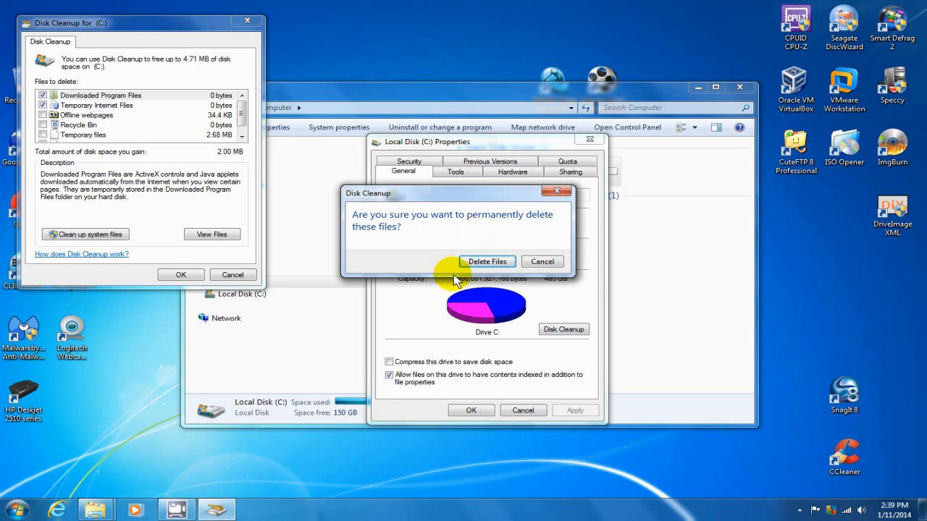
{"action": "left_click", "coordinate": [489, 265]}
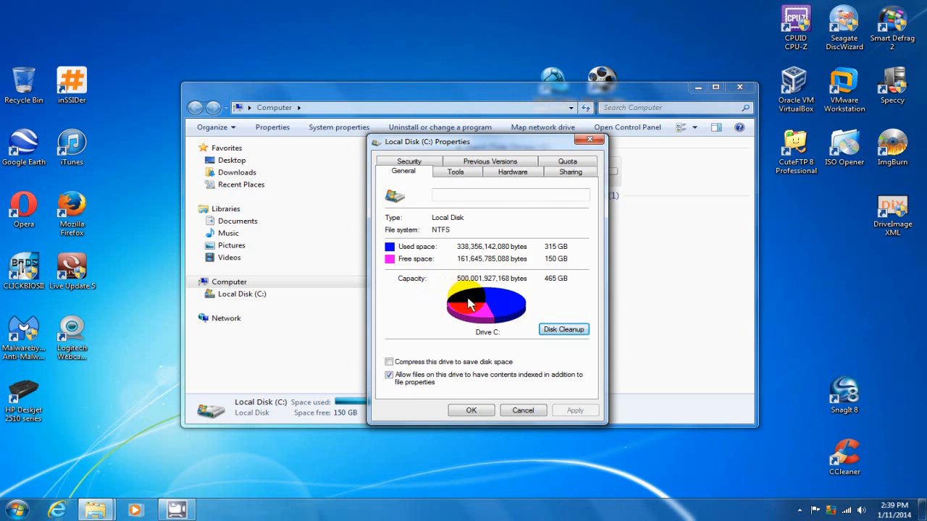
From the Tools tab, schedule an error check of C: with automatic file system fixes at next startup.
{"action": "left_click", "coordinate": [456, 174]}
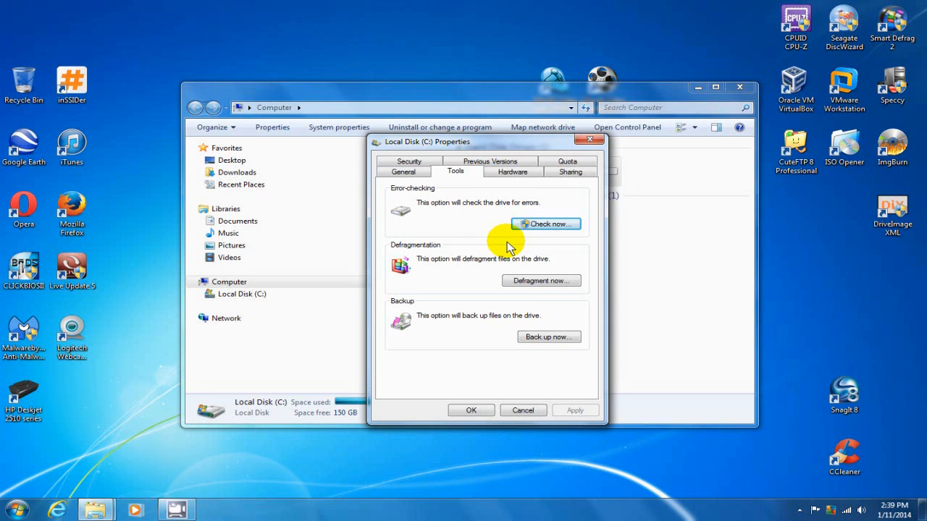
{"action": "left_click", "coordinate": [552, 225]}
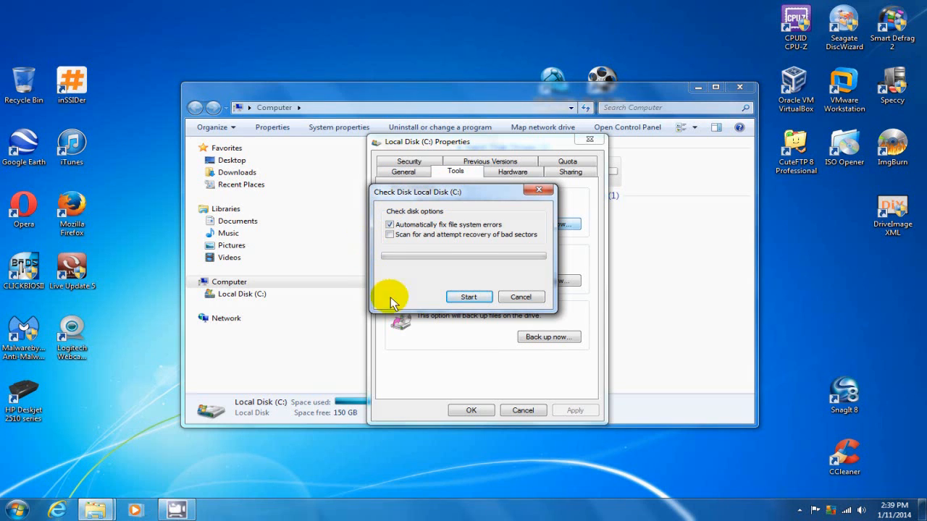
{"action": "left_click", "coordinate": [477, 301]}
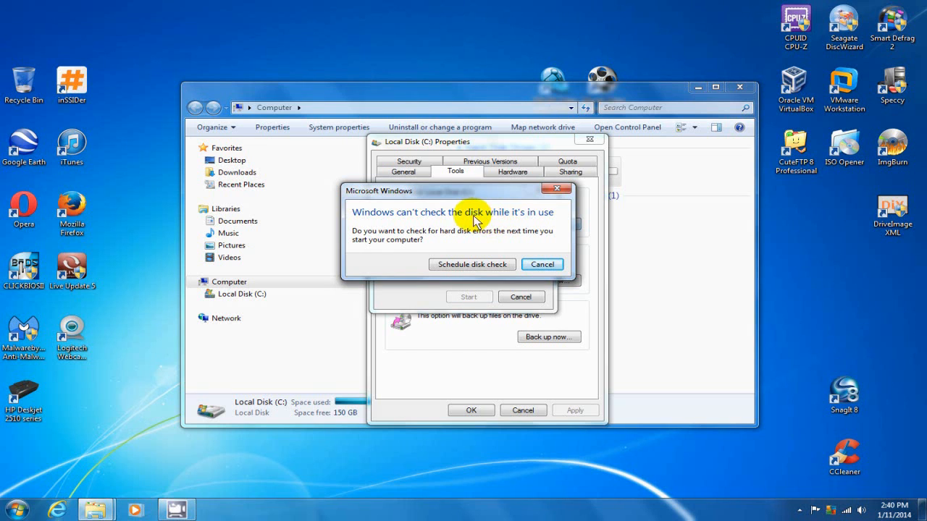
{"action": "left_click", "coordinate": [466, 269]}
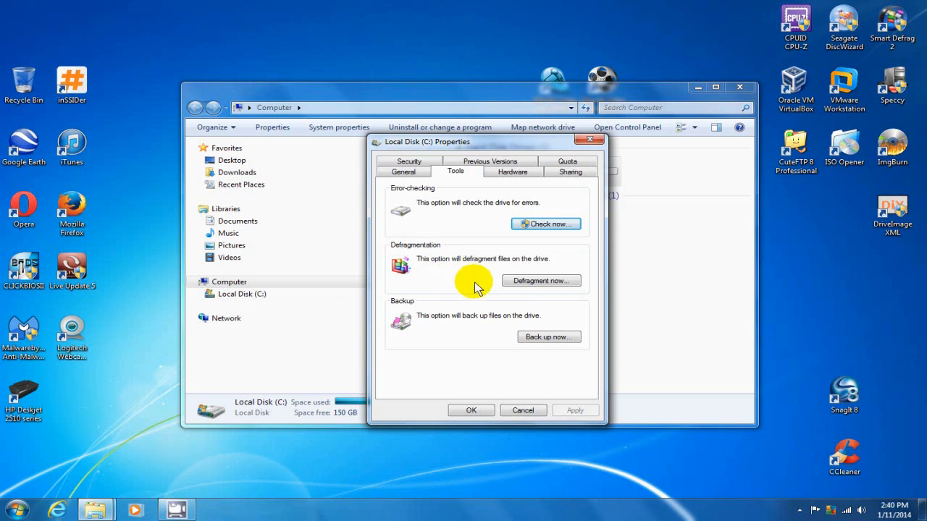
Review the C: drive's last run and fragmentation in Disk Defragmenter, then close it.
{"action": "left_click", "coordinate": [543, 286]}
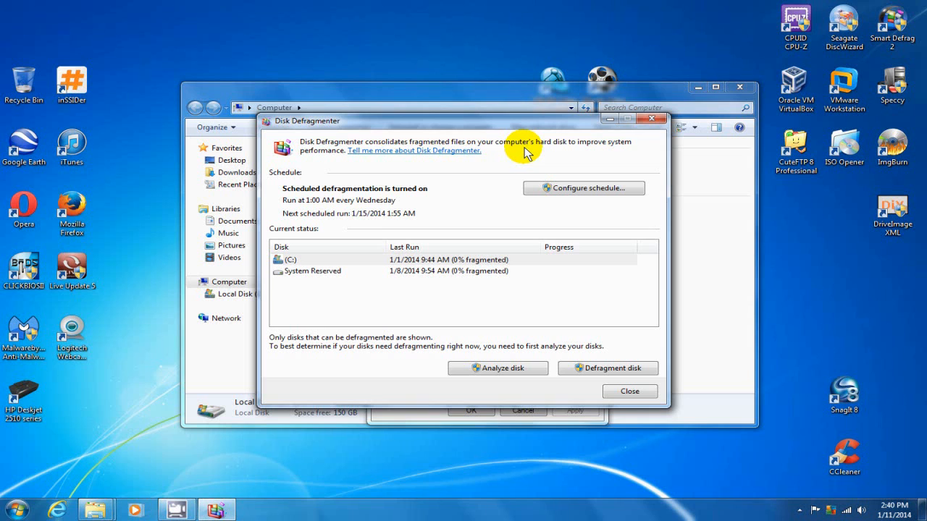
{"action": "left_click", "coordinate": [430, 265]}
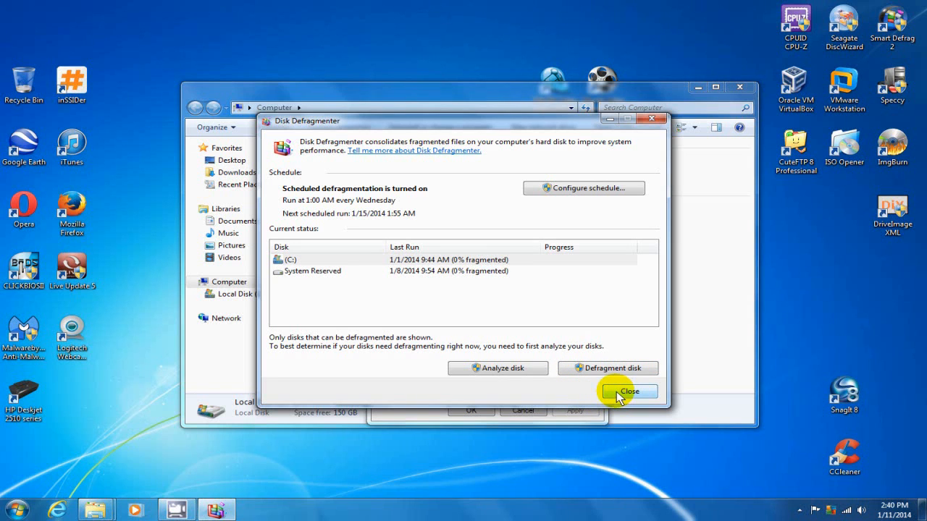
{"action": "left_click", "coordinate": [616, 392]}
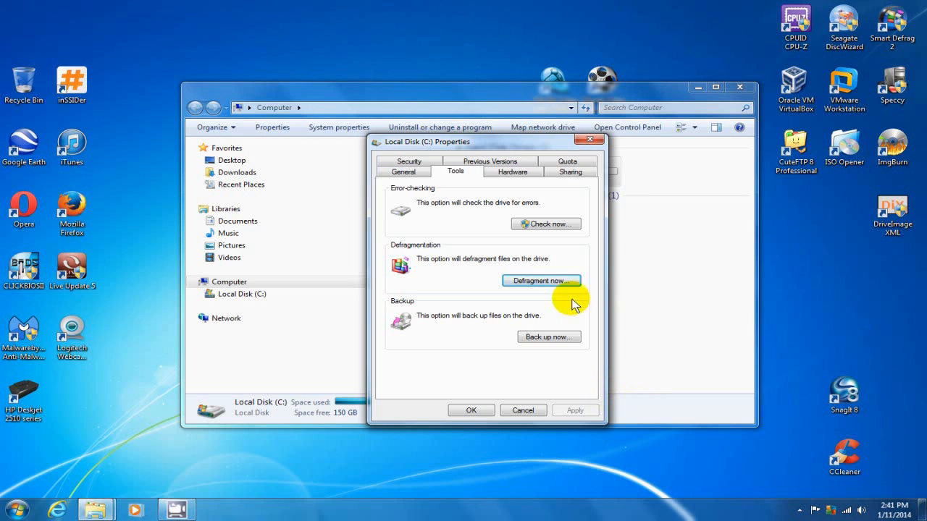
Close the C: properties, review installed programs with Bonjour selected, then close Programs and Features.
{"action": "left_click", "coordinate": [520, 410]}
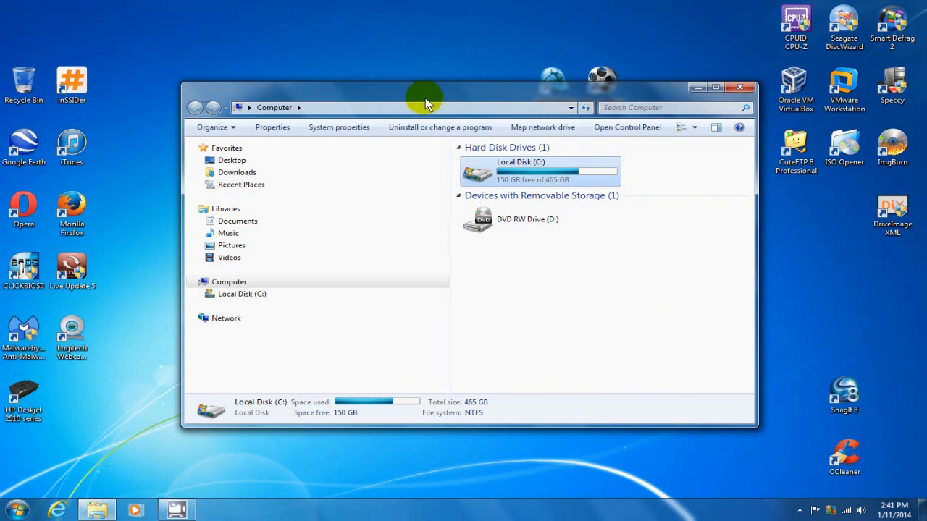
{"action": "left_click", "coordinate": [414, 136]}
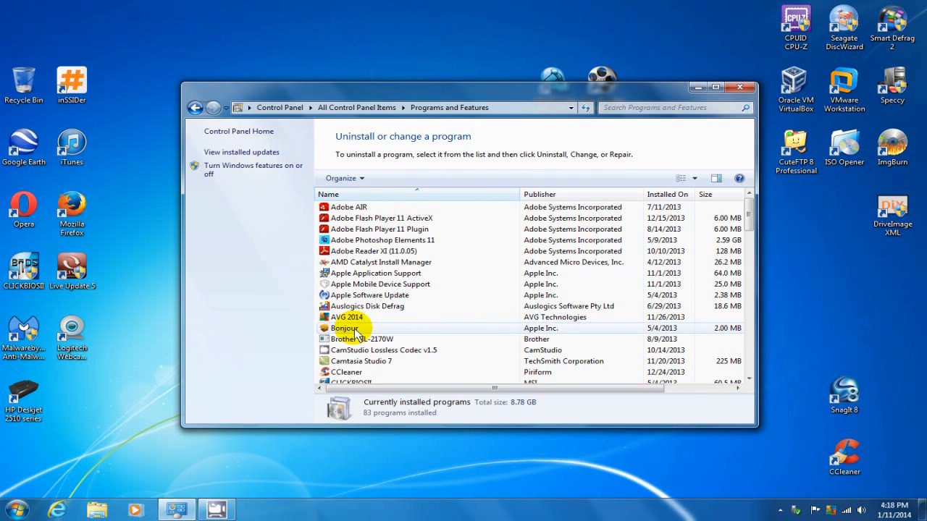
{"action": "left_click", "coordinate": [346, 328]}
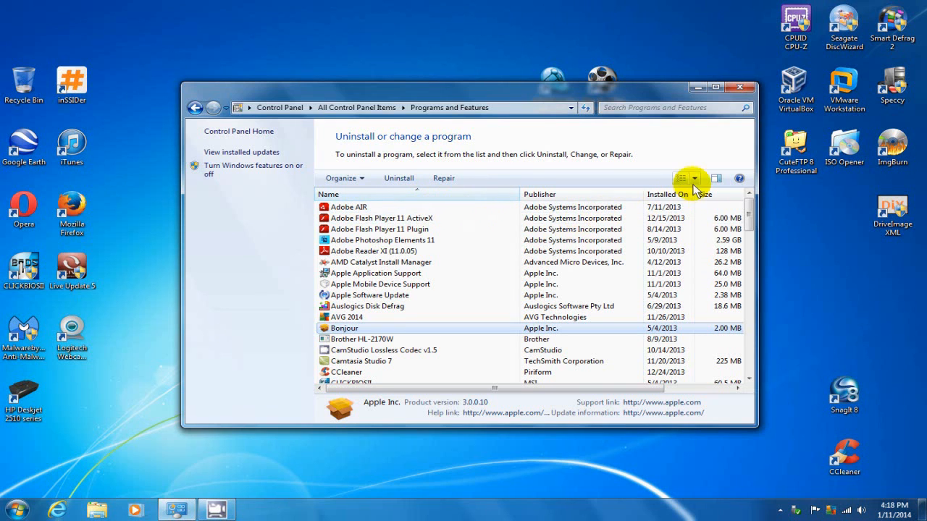
{"action": "left_click", "coordinate": [739, 90]}
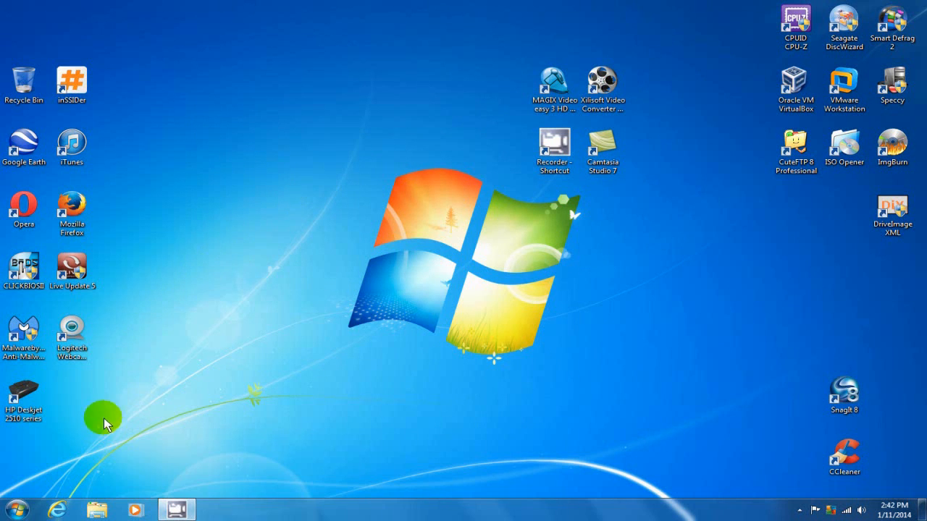
Search the Start menu for msconfig and launch System Configuration.
{"action": "left_click", "coordinate": [17, 508]}
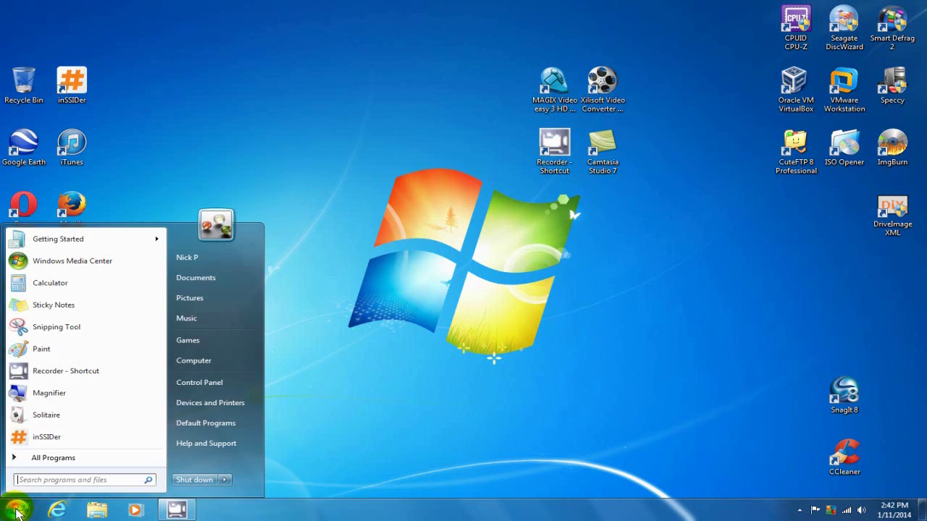
{"action": "left_click", "coordinate": [49, 482]}
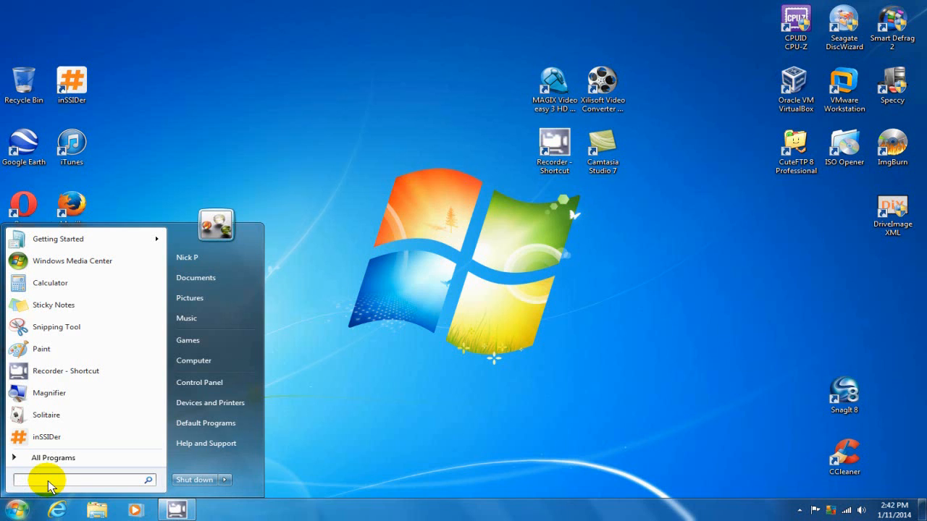
{"action": "type", "text": "msconfig"}
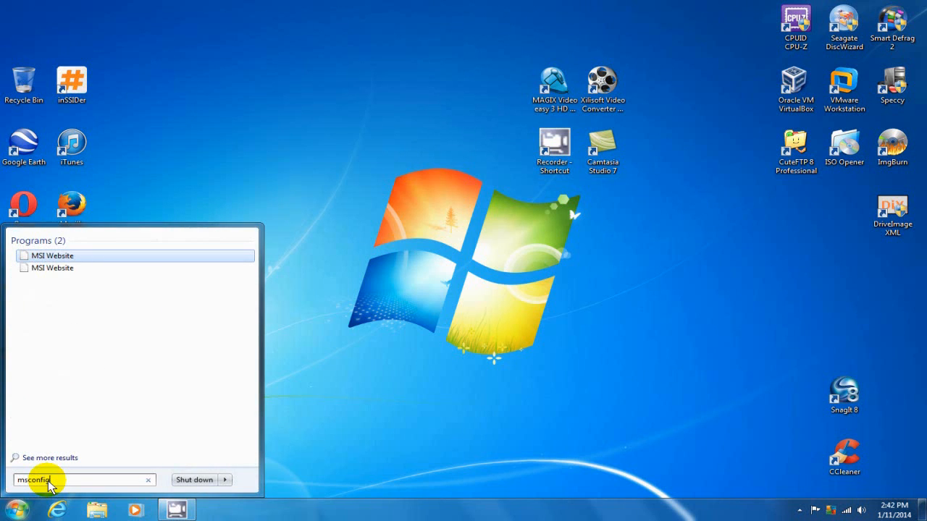
{"action": "key", "text": "Return"}
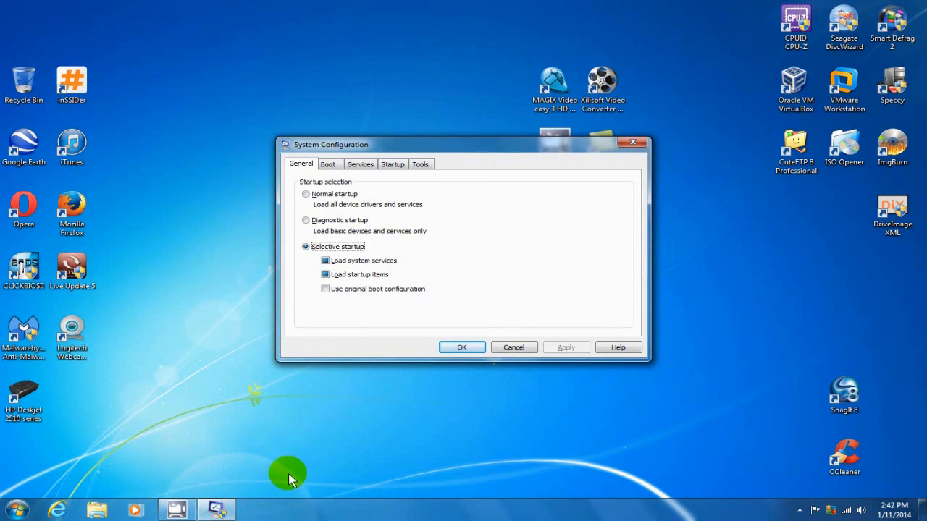
Disable iTunes in the Startup list, apply the change and exit without restarting.
{"action": "left_click", "coordinate": [393, 166]}
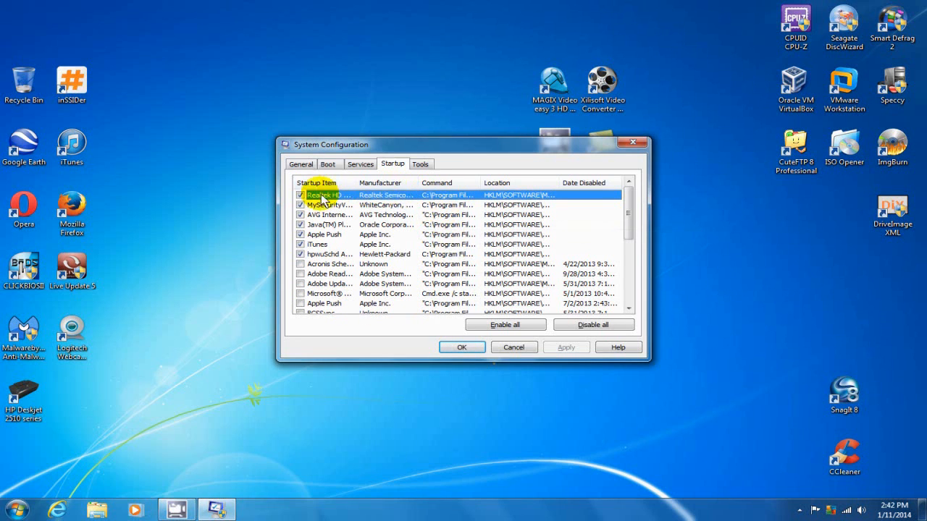
{"action": "left_click", "coordinate": [300, 244]}
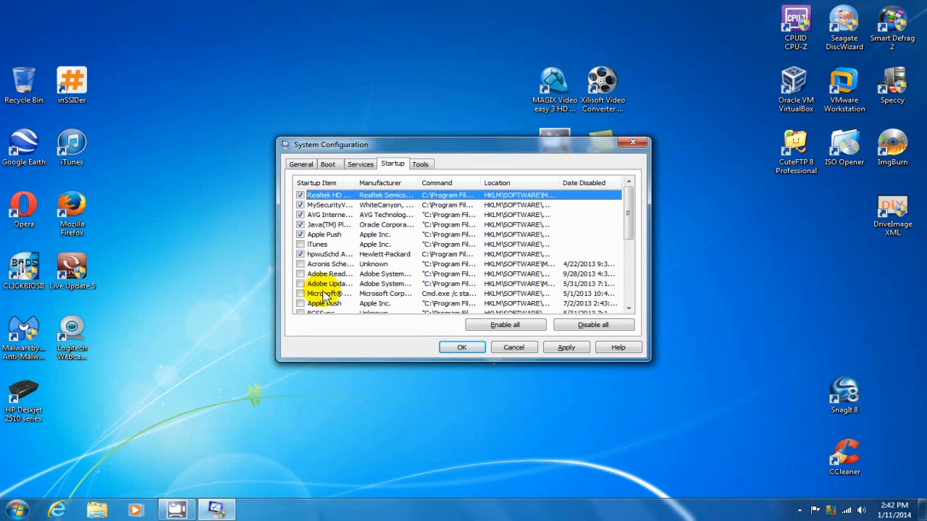
{"action": "left_click", "coordinate": [566, 348]}
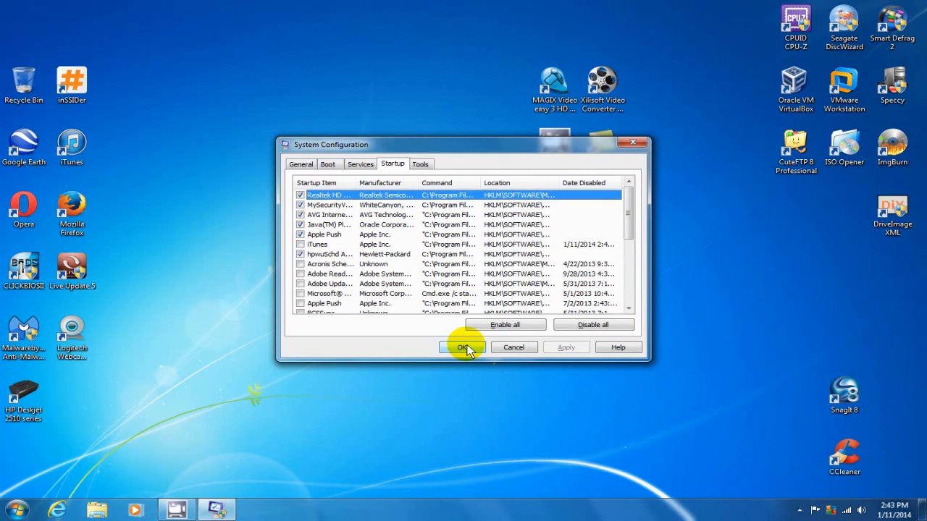
{"action": "left_click", "coordinate": [464, 348]}
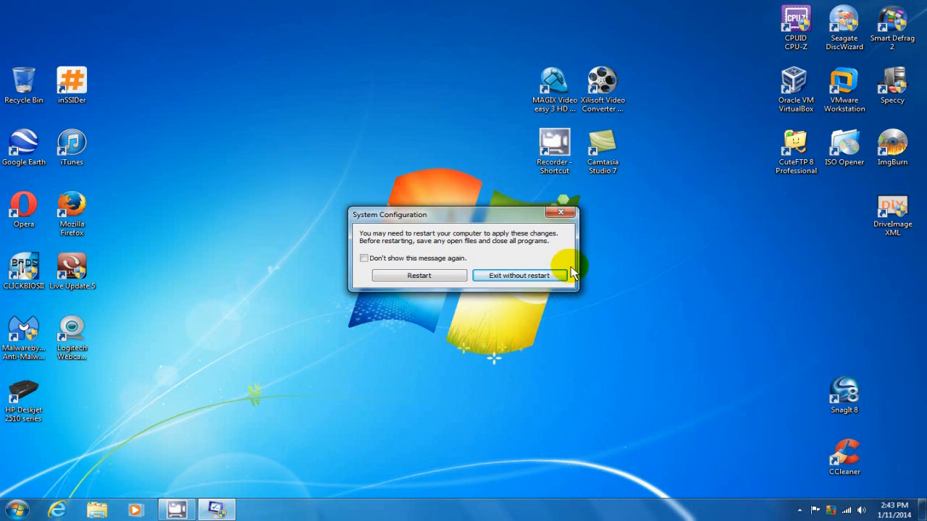
{"action": "left_click", "coordinate": [519, 276]}
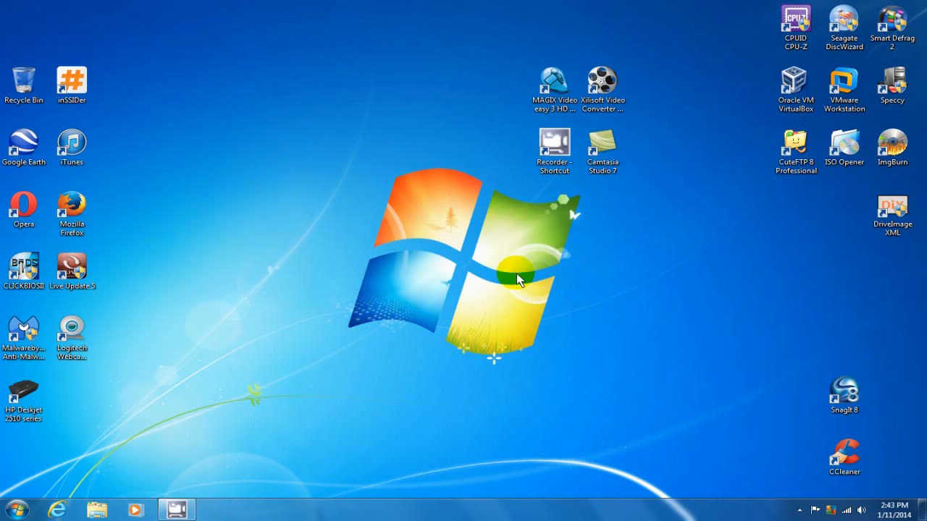